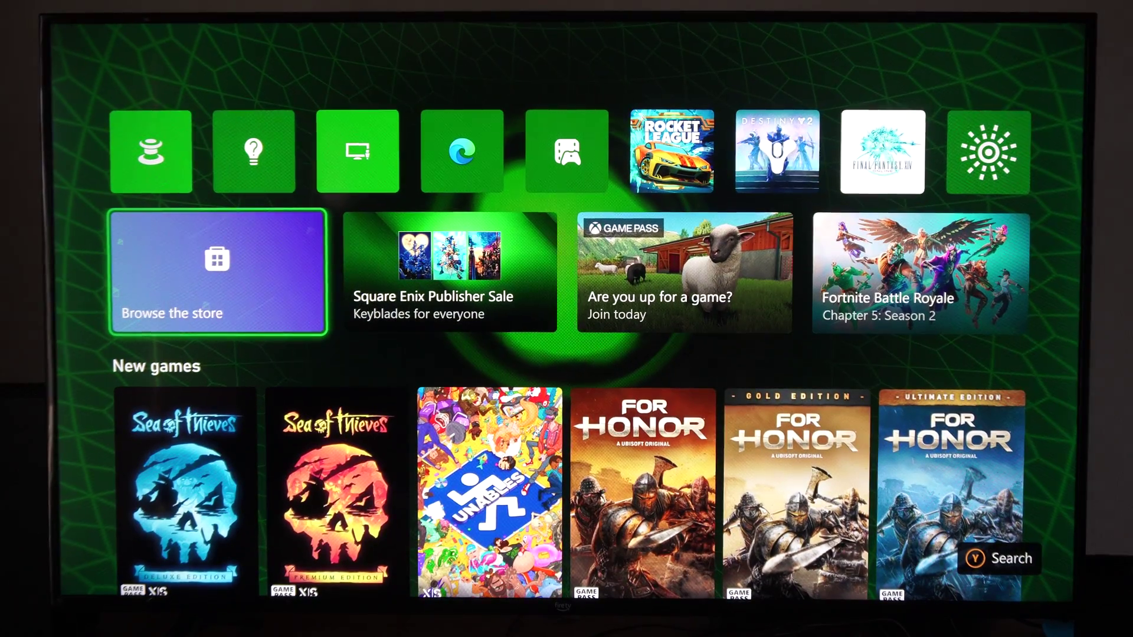
- Move from the home screen's pinned apps to the top bar and open Settings
{"action": "key", "text": "Up"}
{"action": "key", "text": "Right"}
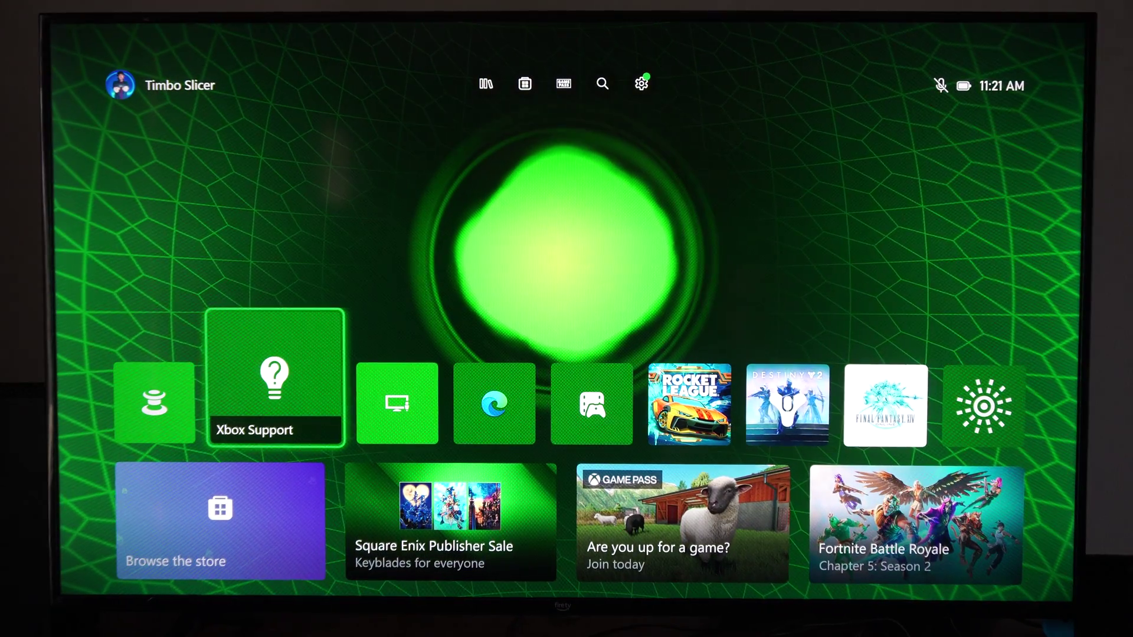
{"action": "key", "text": "Right"}
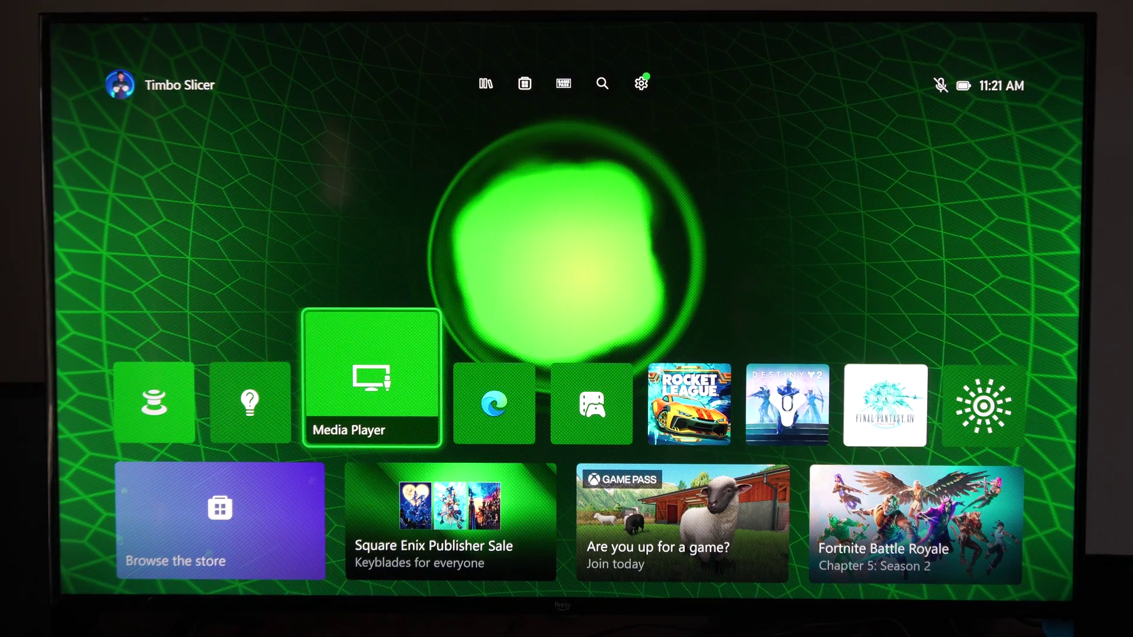
{"action": "key", "text": "Right"}
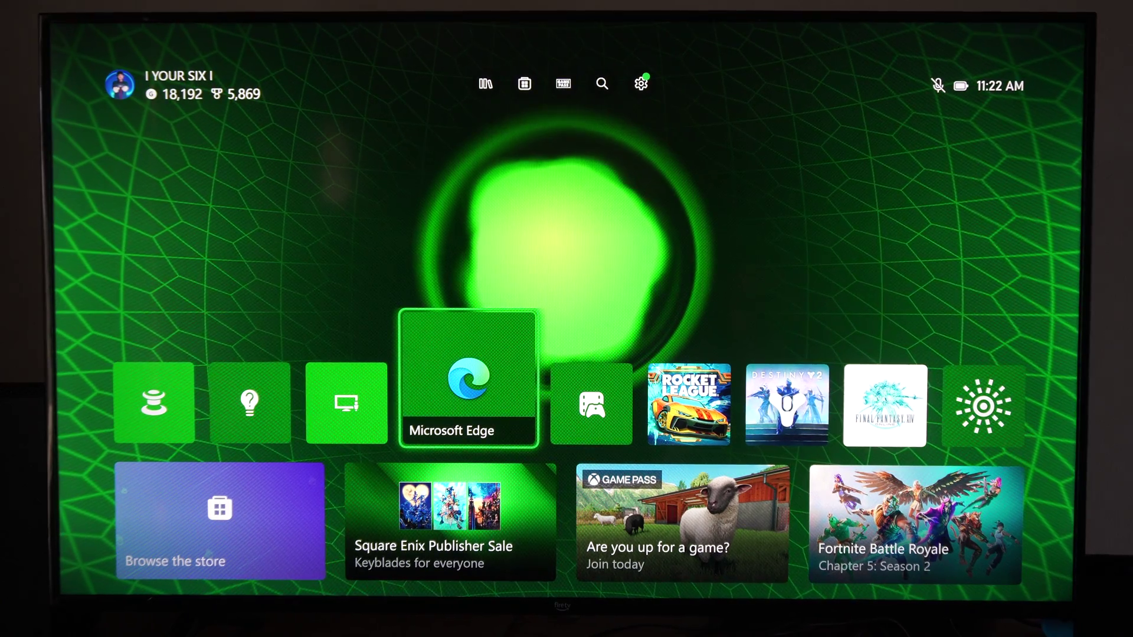
{"action": "key", "text": "Right"}
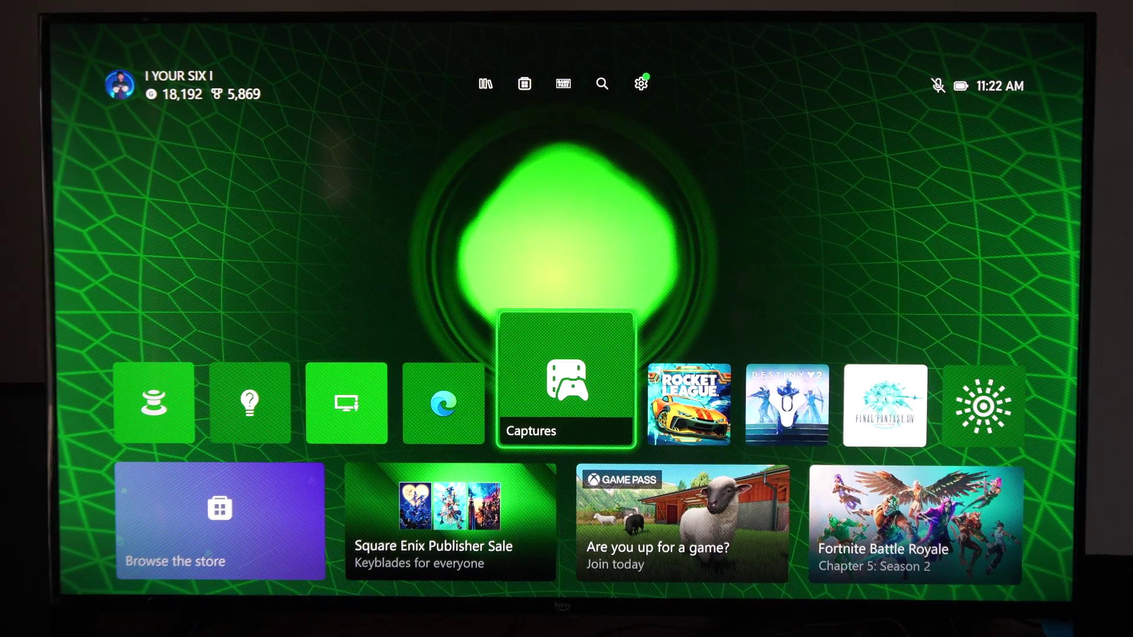
{"action": "key", "text": "Up"}
{"action": "key", "text": "Right"}
{"action": "key", "text": "Right"}
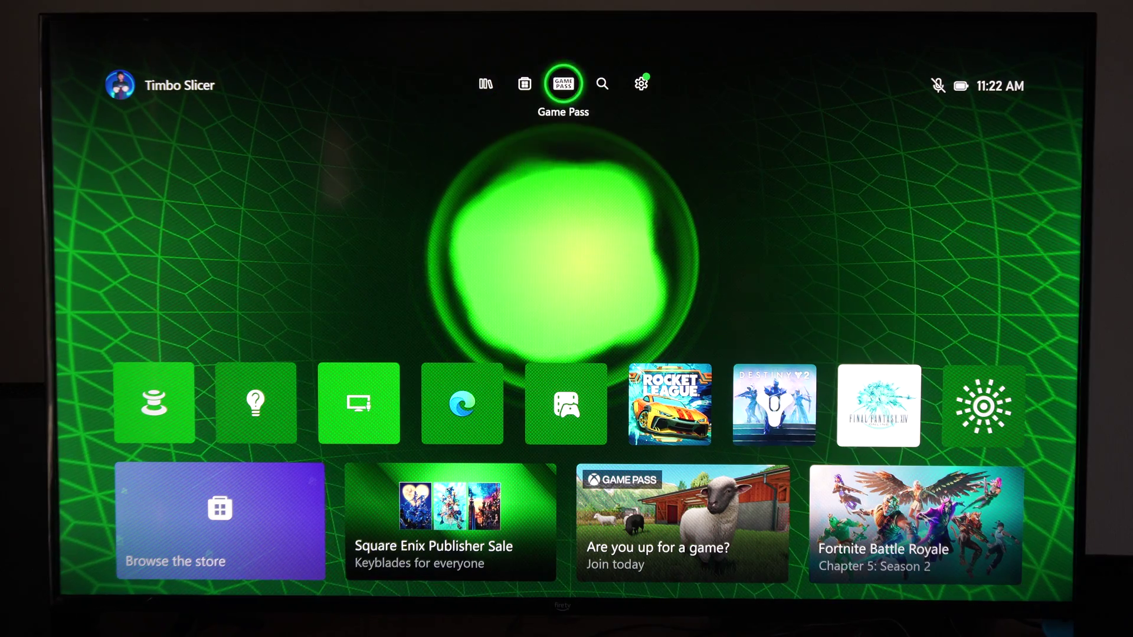
{"action": "key", "text": "Right"}
{"action": "key", "text": "Right"}
{"action": "key", "text": "Left"}
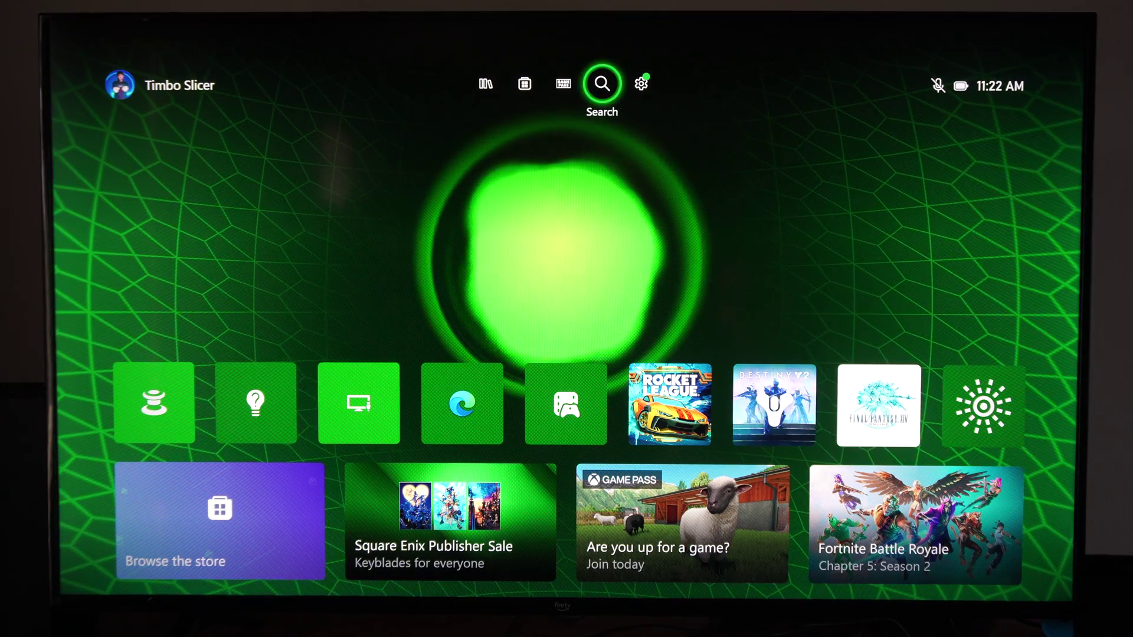
{"action": "key", "text": "Right"}
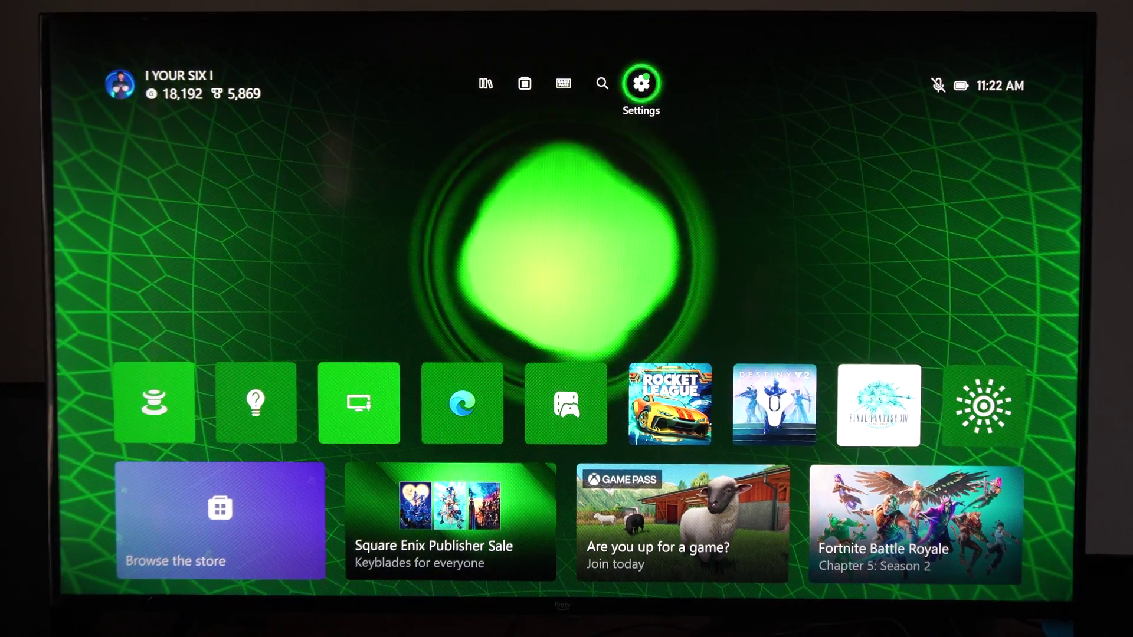
{"action": "key", "text": "Return"}
- Open the Color filters tile under Accessibility in the settings sidebar
{"action": "key", "text": "Down"}
{"action": "key", "text": "Down"}
{"action": "key", "text": "Down"}
{"action": "key", "text": "Down"}
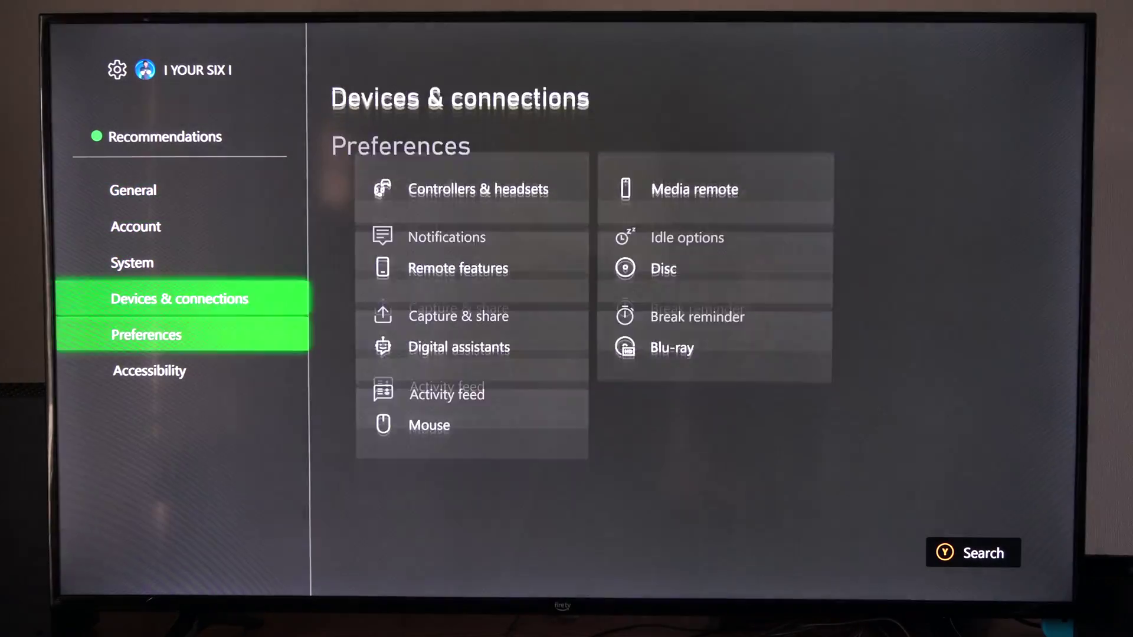
{"action": "key", "text": "Down"}
{"action": "key", "text": "Right"}
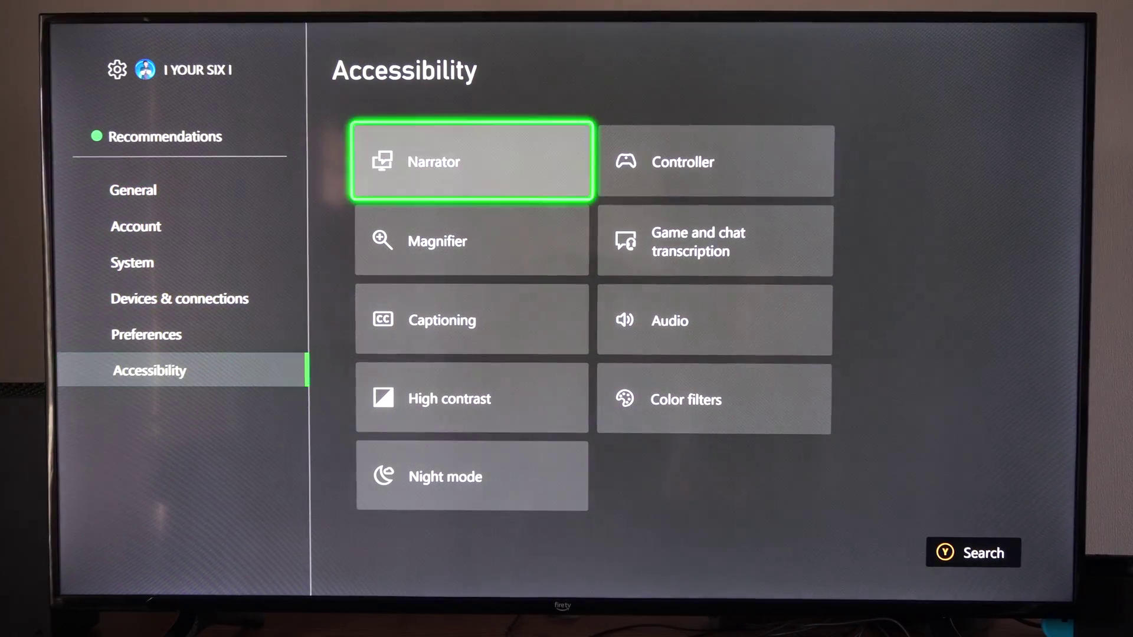
{"action": "key", "text": "Right"}
{"action": "key", "text": "Down"}
{"action": "key", "text": "Down"}
{"action": "key", "text": "Down"}
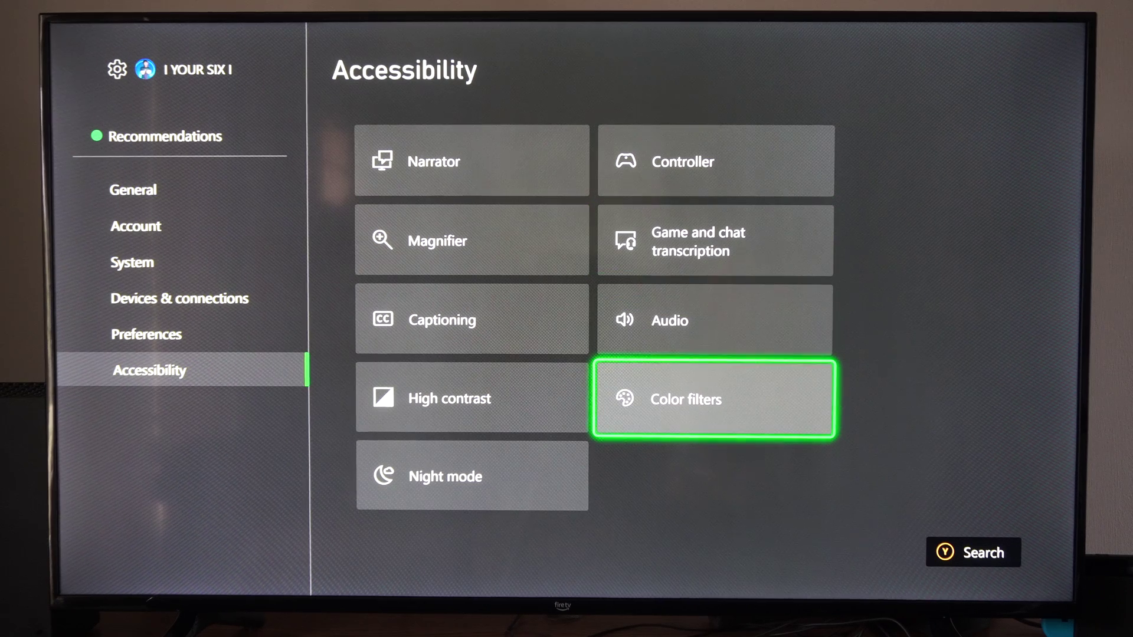
{"action": "key", "text": "Return"}
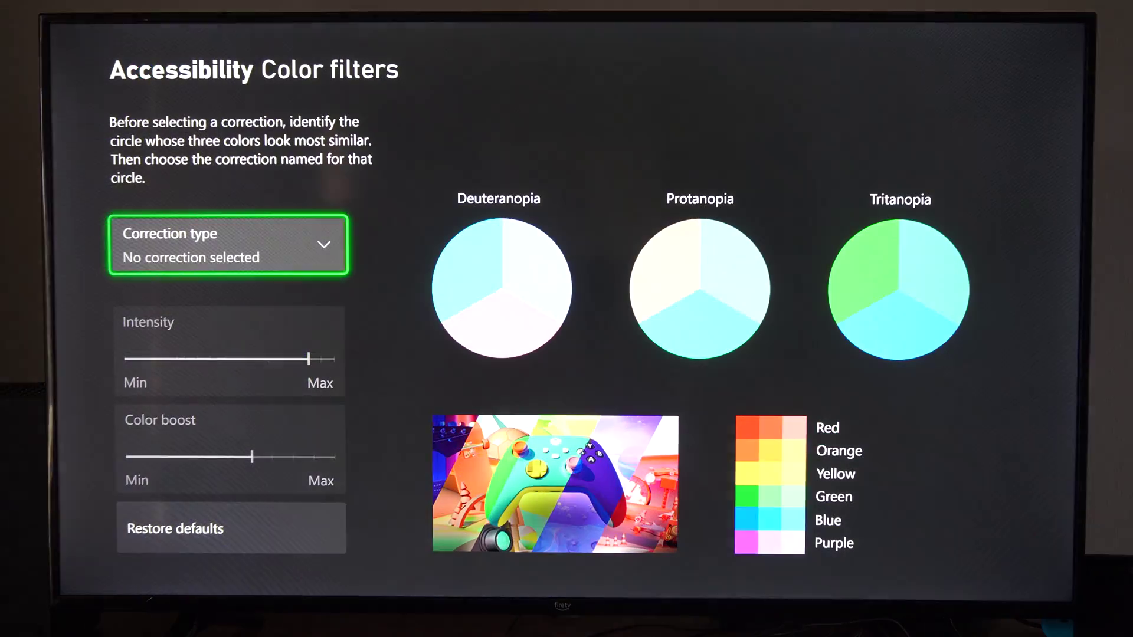
- Preview the correction types, then apply Red-green (deuteranopia)
{"action": "key", "text": "Return"}
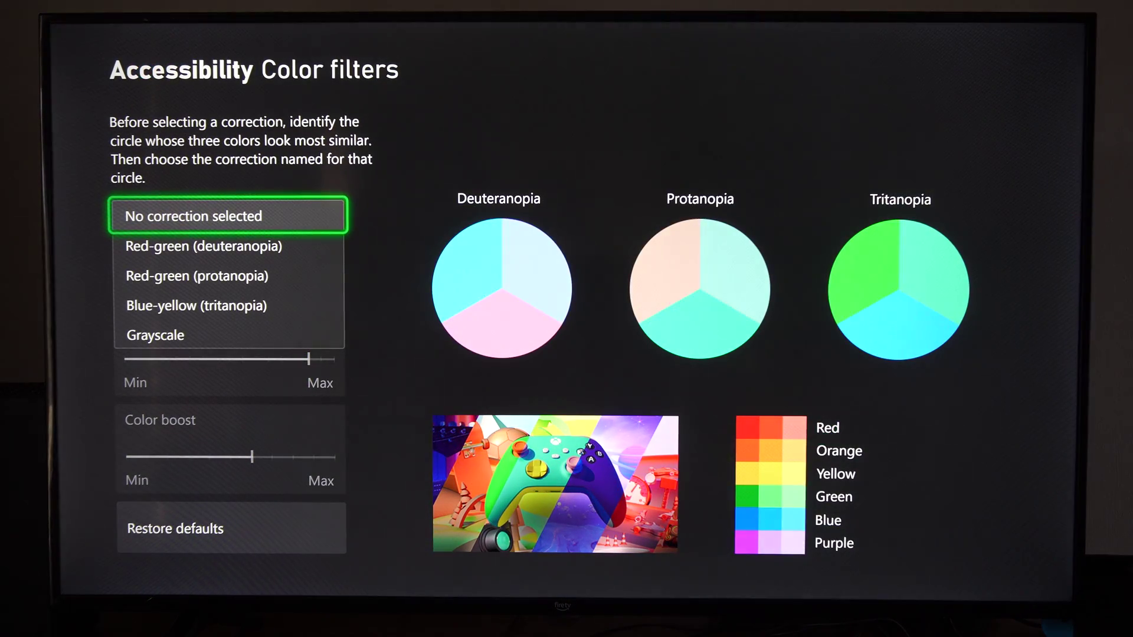
{"action": "key", "text": "Down"}
{"action": "key", "text": "Down"}
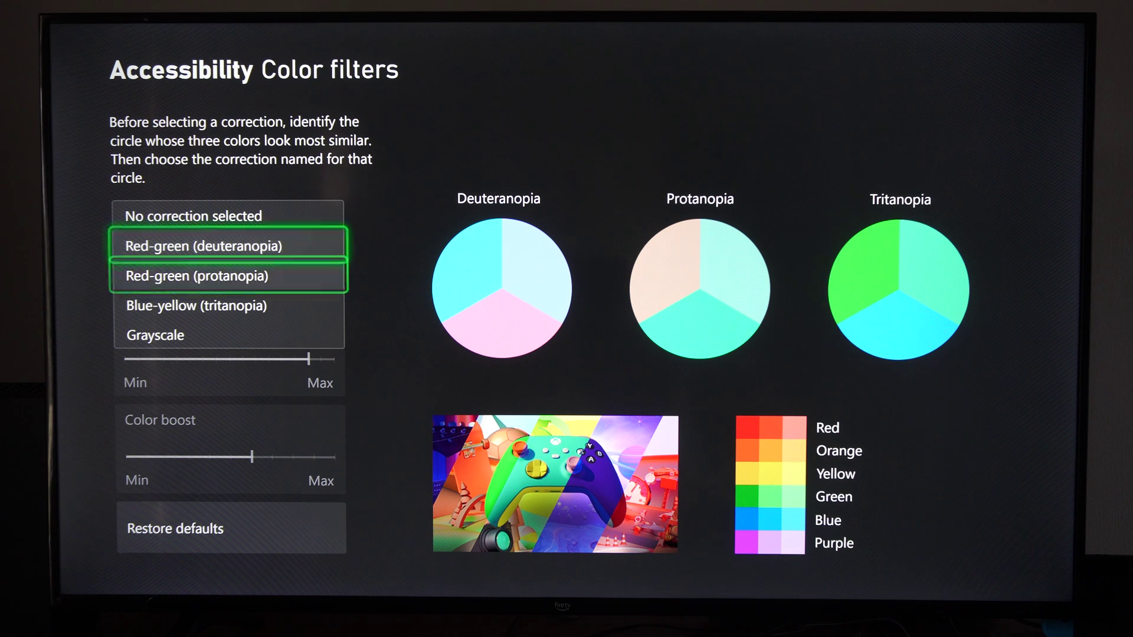
{"action": "key", "text": "Down"}
{"action": "key", "text": "Down"}
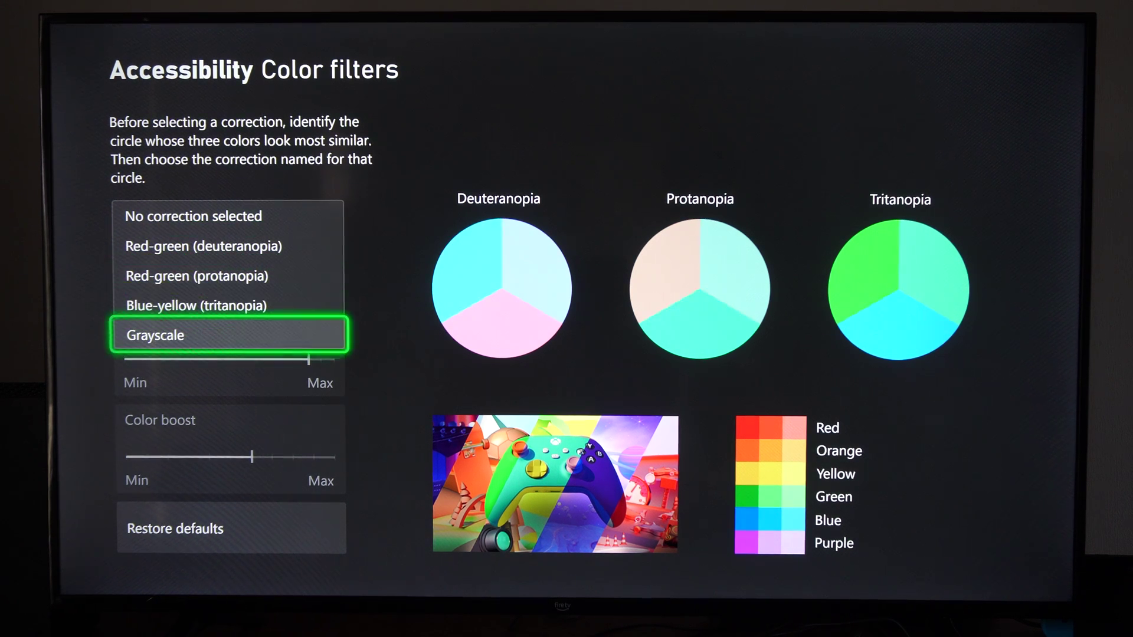
{"action": "key", "text": "Up"}
{"action": "key", "text": "Up"}
{"action": "key", "text": "Up"}
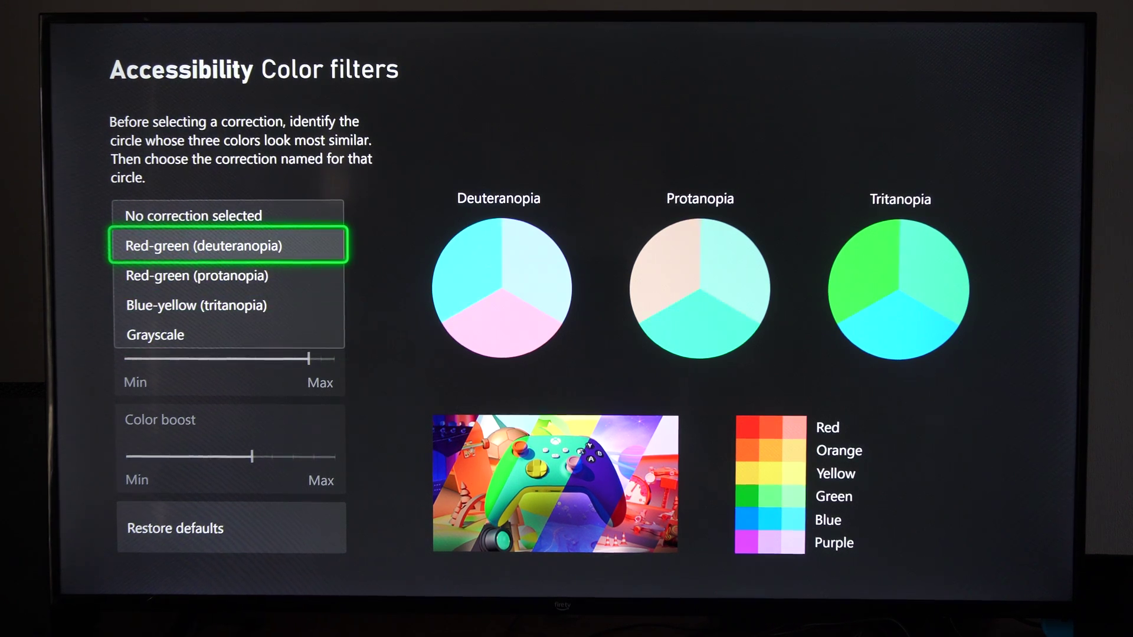
{"action": "key", "text": "Down"}
{"action": "key", "text": "Up"}
{"action": "key", "text": "Return"}
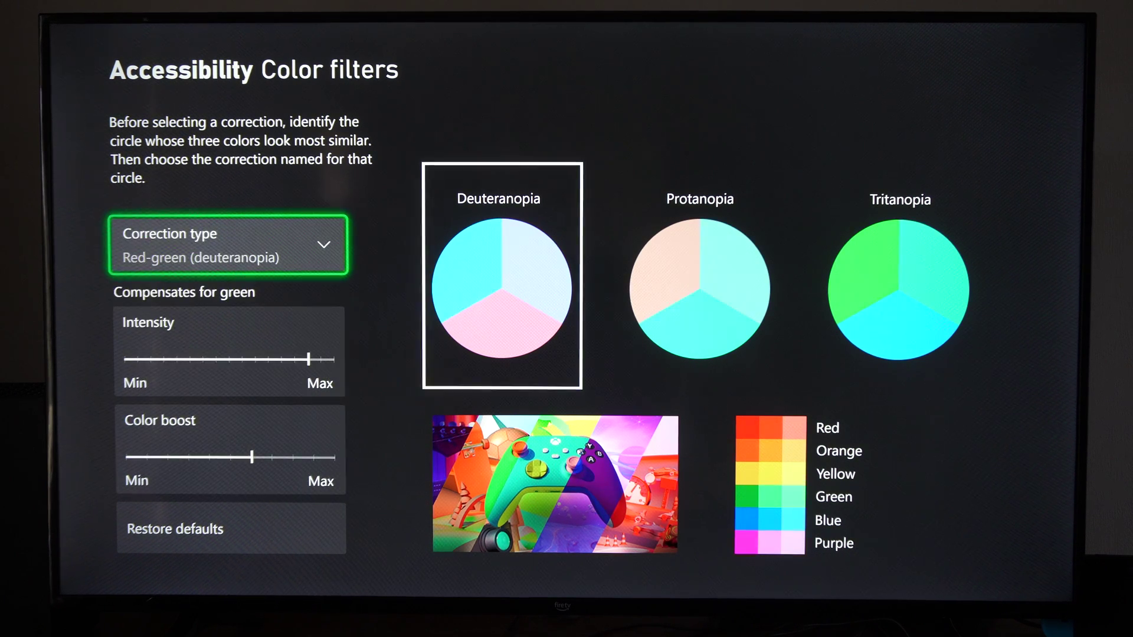
{"action": "key", "text": "Return"}
{"action": "key", "text": "Return"}
- Raise the deuteranopia correction Intensity slider to Max
{"action": "key", "text": "Down"}
{"action": "key", "text": "Up"}
{"action": "key", "text": "Down"}
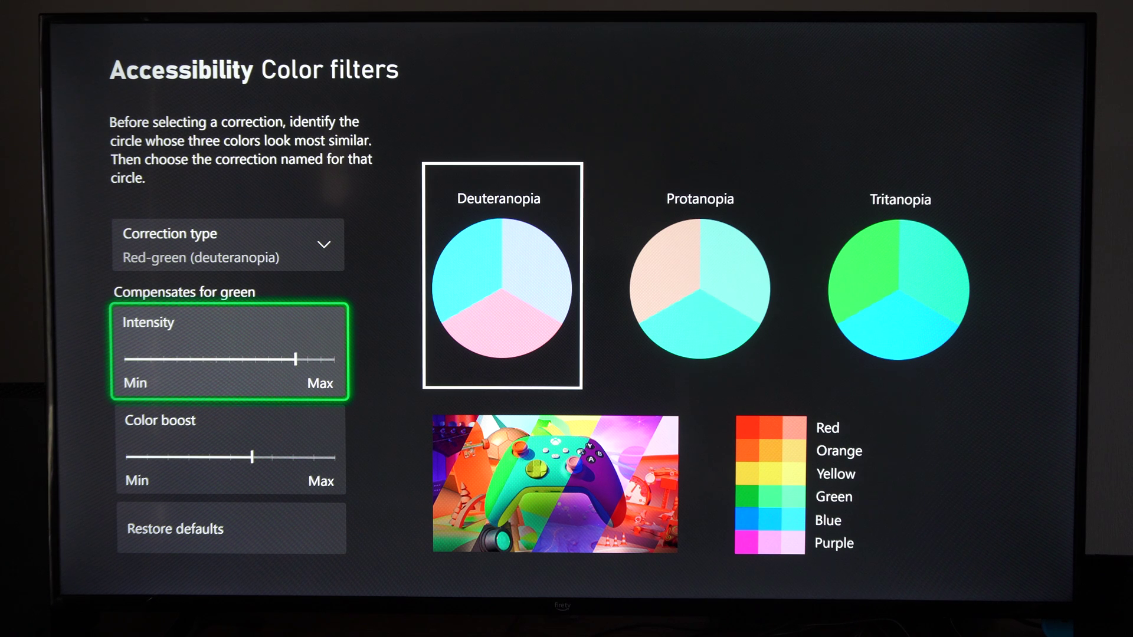
{"action": "key", "text": "Up"}
{"action": "key", "text": "Down"}
{"action": "key", "text": "Left"}
{"action": "key", "text": "Right"}
{"action": "key", "text": "Right"}
- Set Correction type back to No correction selected
{"action": "key", "text": "Up"}
{"action": "key", "text": "Return"}
{"action": "key", "text": "Up"}
{"action": "key", "text": "Return"}
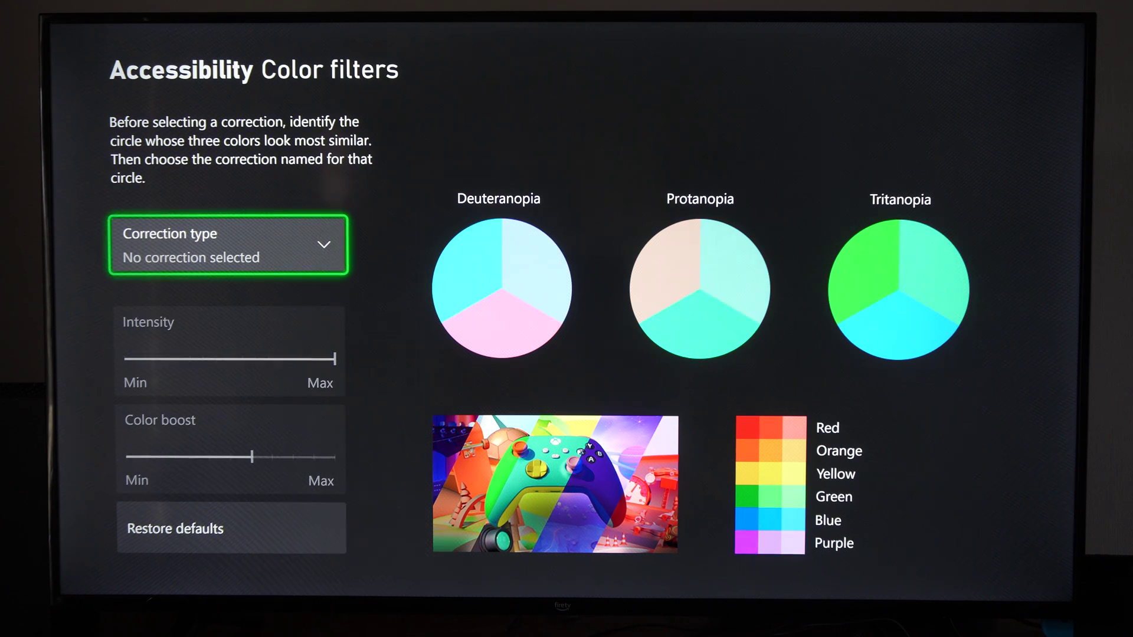
{"action": "key", "text": "Return"}
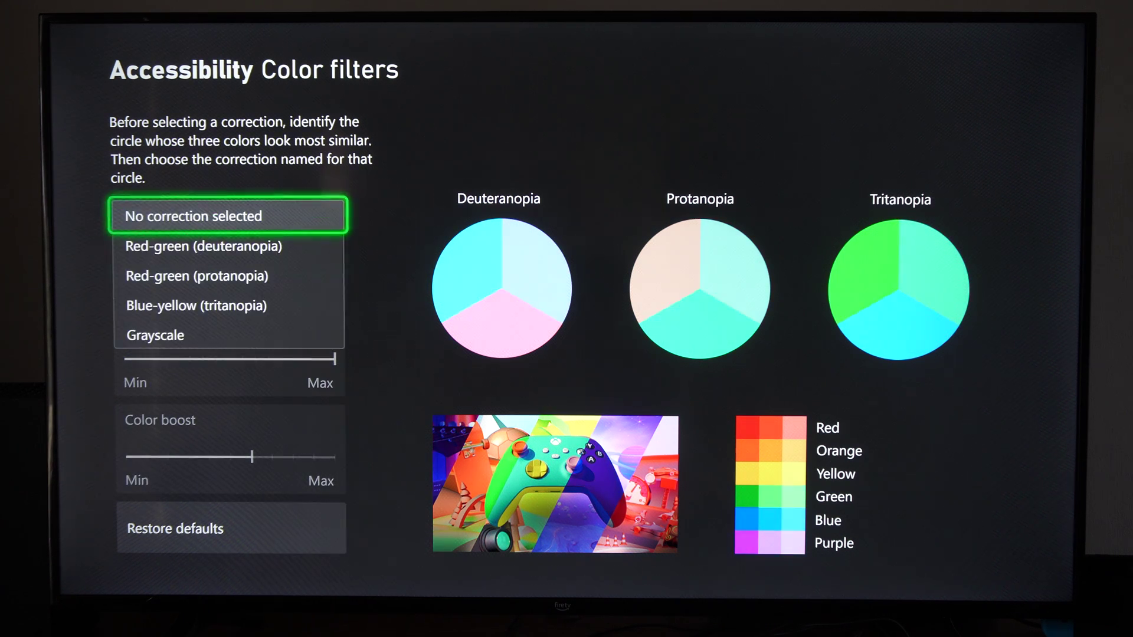
{"action": "key", "text": "Return"}
{"action": "key", "text": "Return"}
{"action": "key", "text": "Down"}
{"action": "key", "text": "Down"}
{"action": "key", "text": "Down"}
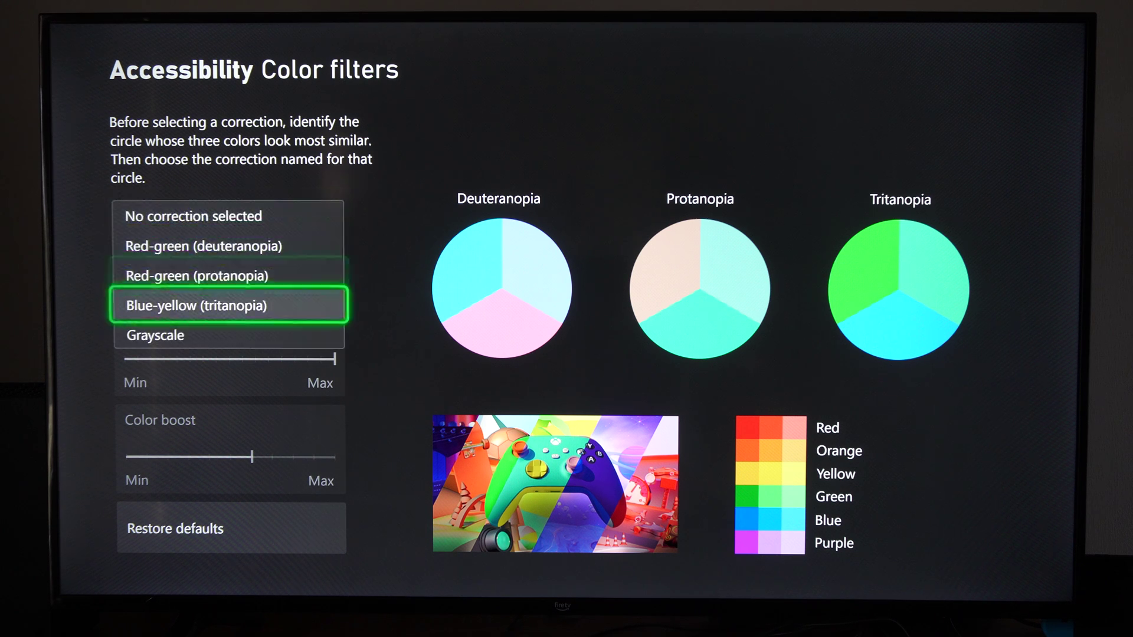
{"action": "key", "text": "Return"}
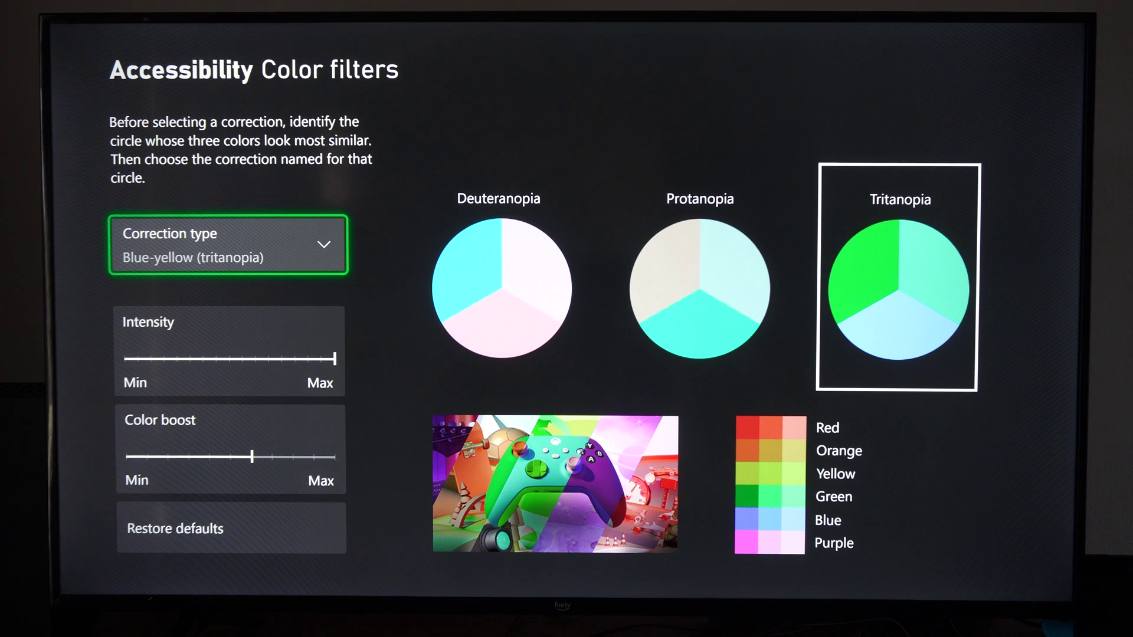
{"action": "key", "text": "Return"}
{"action": "key", "text": "Up"}
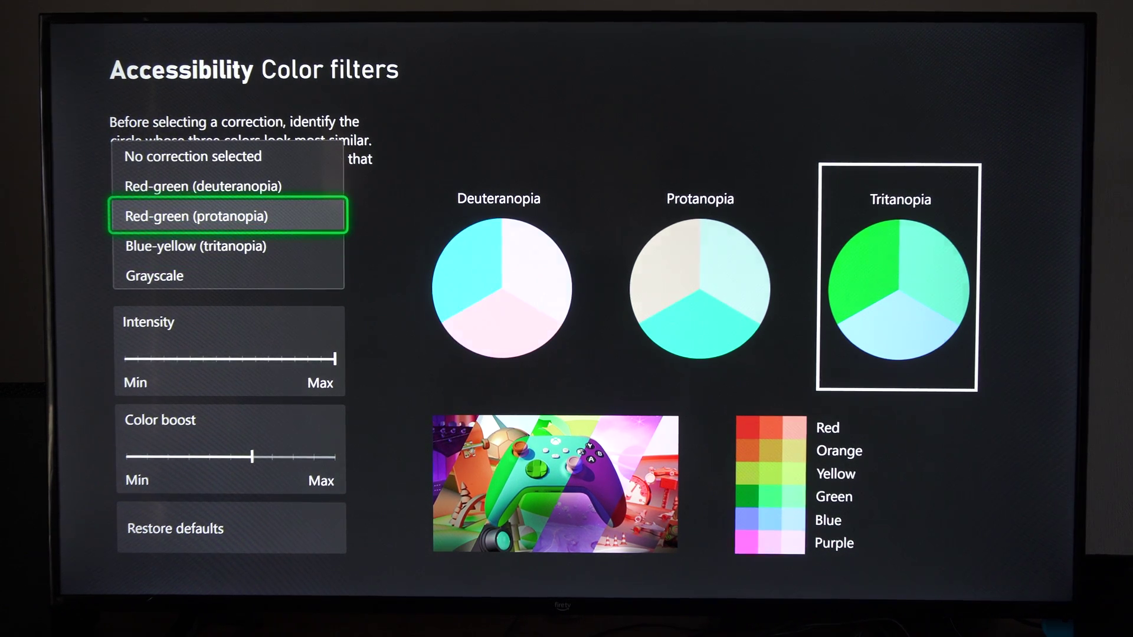
{"action": "key", "text": "Return"}
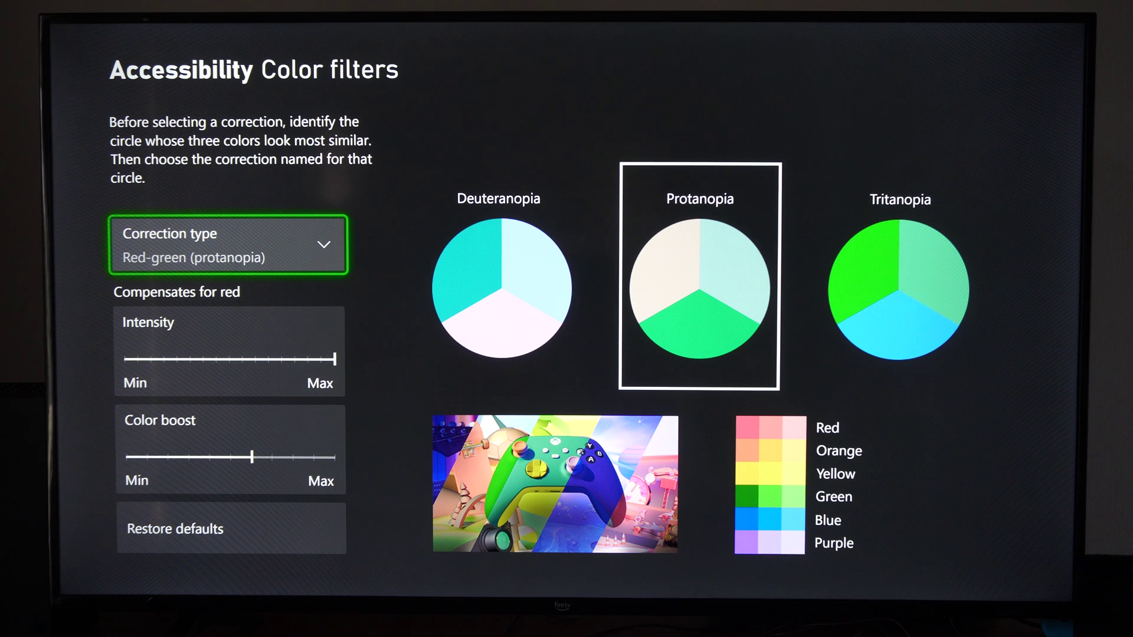
{"action": "key", "text": "Return"}
{"action": "key", "text": "Up"}
{"action": "key", "text": "Return"}
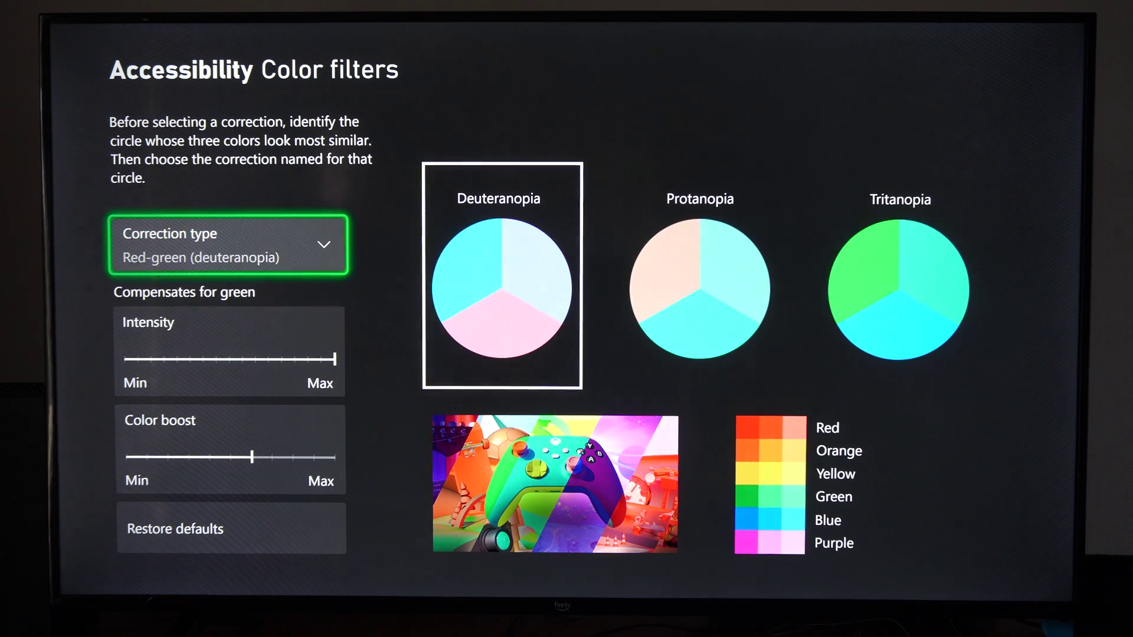
{"action": "key", "text": "Return"}
{"action": "key", "text": "Down"}
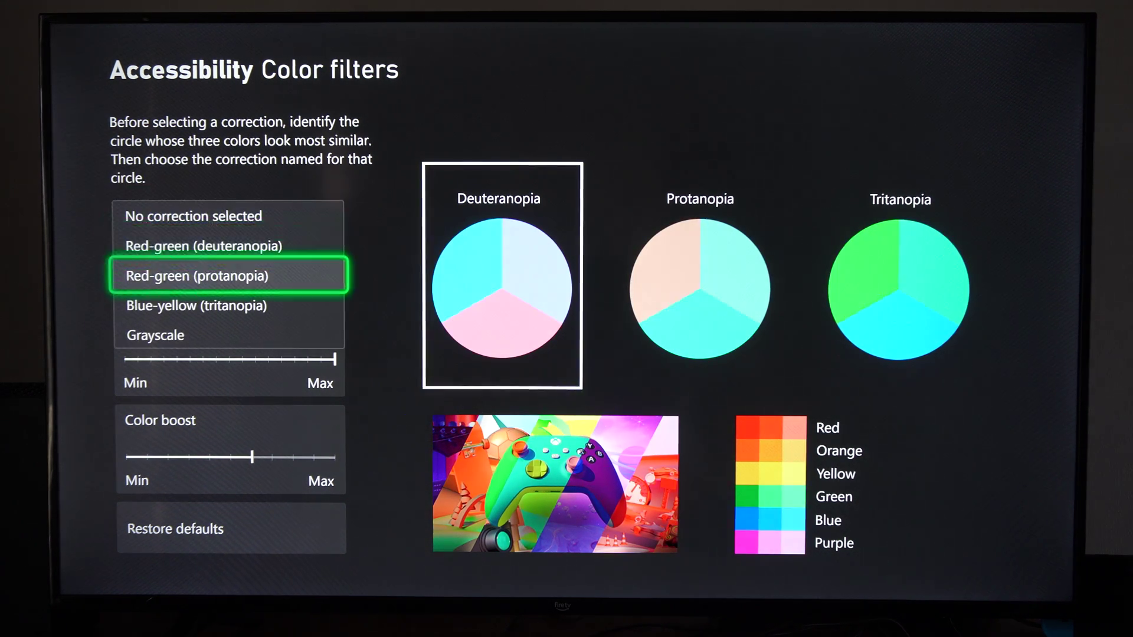
{"action": "key", "text": "Down"}
{"action": "key", "text": "Return"}
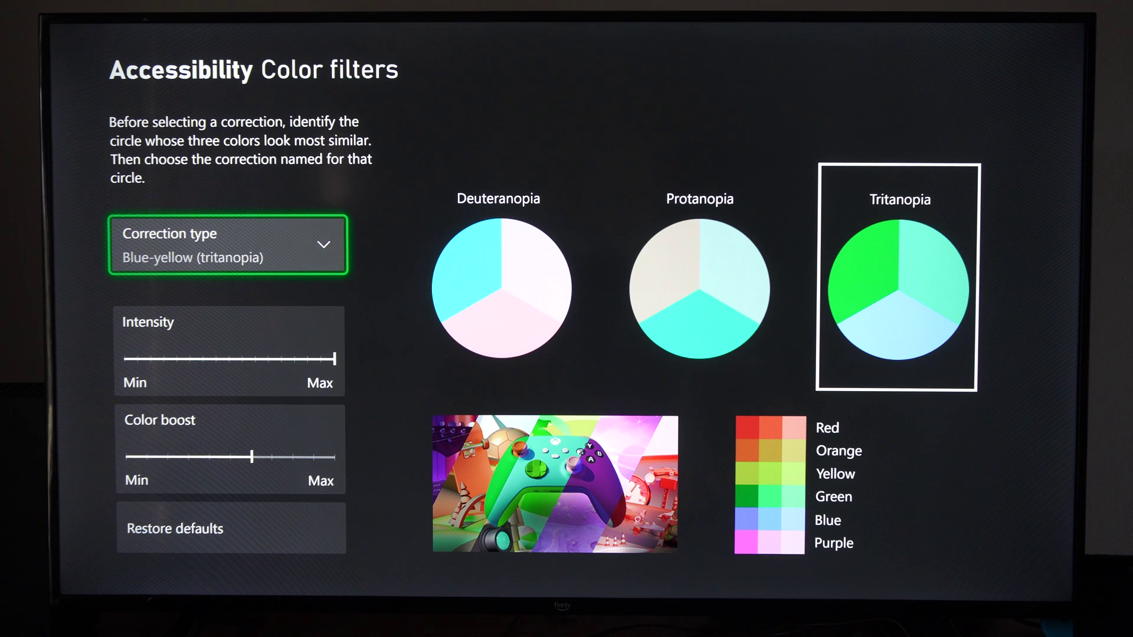
- Sweep the Color boost slider between Max and Min, leaving it at one-third
{"action": "key", "text": "Down"}
{"action": "key", "text": "Down"}
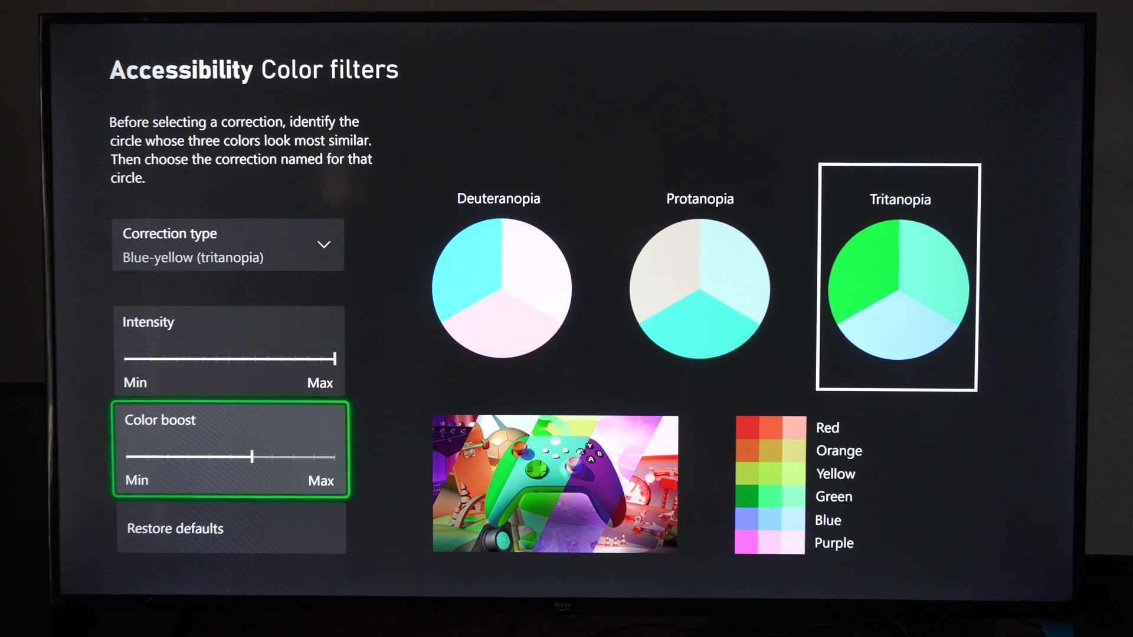
{"action": "key", "text": "Right"}
{"action": "key", "text": "Right"}
{"action": "key", "text": "Right"}
{"action": "key", "text": "Left"}
{"action": "key", "text": "Left"}
{"action": "key", "text": "Left"}
{"action": "key", "text": "Left"}
{"action": "key", "text": "Left"}
{"action": "key", "text": "Left"}
{"action": "key", "text": "Left"}
{"action": "key", "text": "Left"}
{"action": "key", "text": "Left"}
{"action": "key", "text": "Right"}
{"action": "key", "text": "Right"}
{"action": "key", "text": "Right"}
{"action": "key", "text": "Right"}
{"action": "key", "text": "Right"}
{"action": "key", "text": "Right"}
{"action": "key", "text": "Right"}
{"action": "key", "text": "Right"}
{"action": "key", "text": "Right"}
{"action": "key", "text": "Left"}
{"action": "key", "text": "Left"}
{"action": "key", "text": "Left"}
{"action": "key", "text": "Left"}
{"action": "key", "text": "Left"}
{"action": "key", "text": "Left"}
{"action": "key", "text": "Left"}
{"action": "key", "text": "Left"}
{"action": "key", "text": "Left"}
{"action": "key", "text": "Left"}
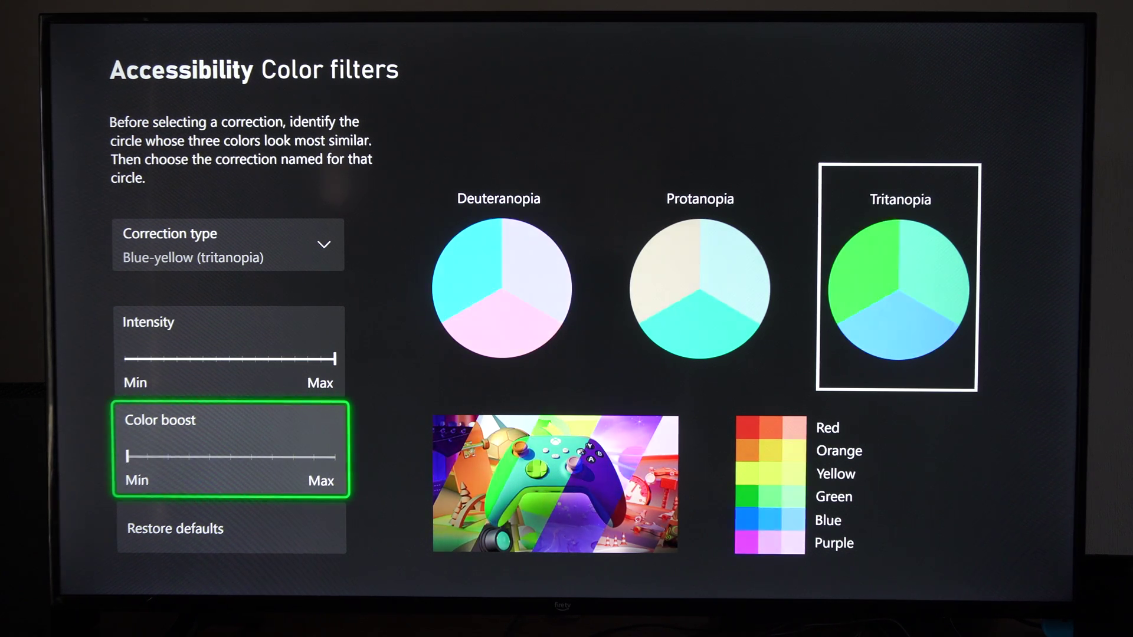
{"action": "key", "text": "Right"}
{"action": "key", "text": "Right"}
{"action": "key", "text": "Right"}
- Switch Correction type to Red-green (deuteranopia)
{"action": "key", "text": "Up"}
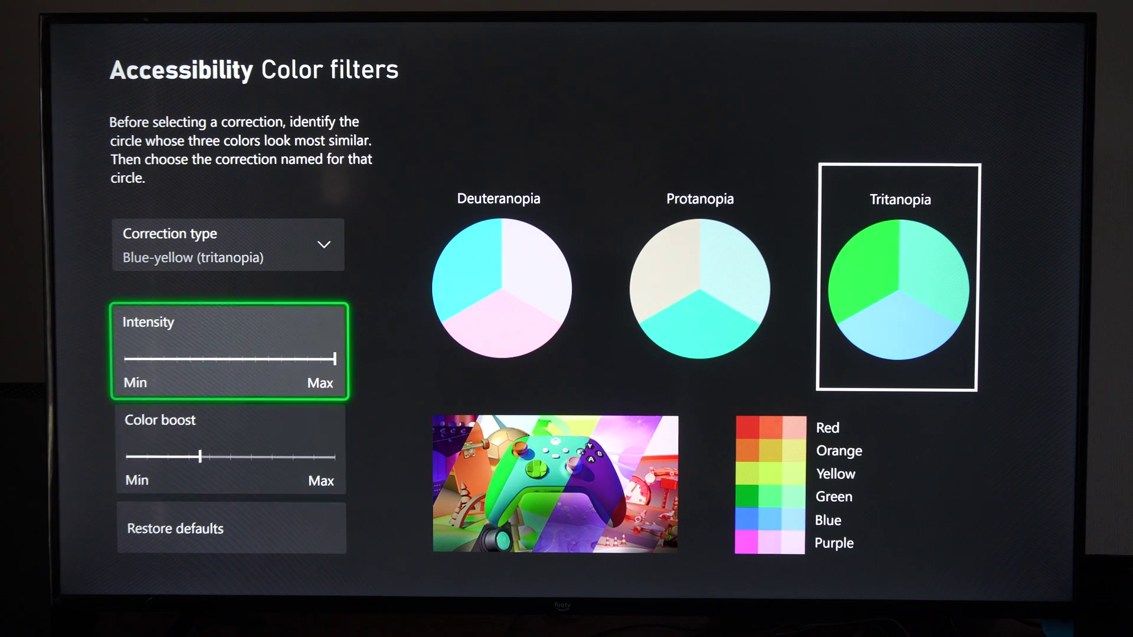
{"action": "key", "text": "Up"}
{"action": "key", "text": "Return"}
{"action": "key", "text": "Up"}
{"action": "key", "text": "Up"}
{"action": "key", "text": "Return"}
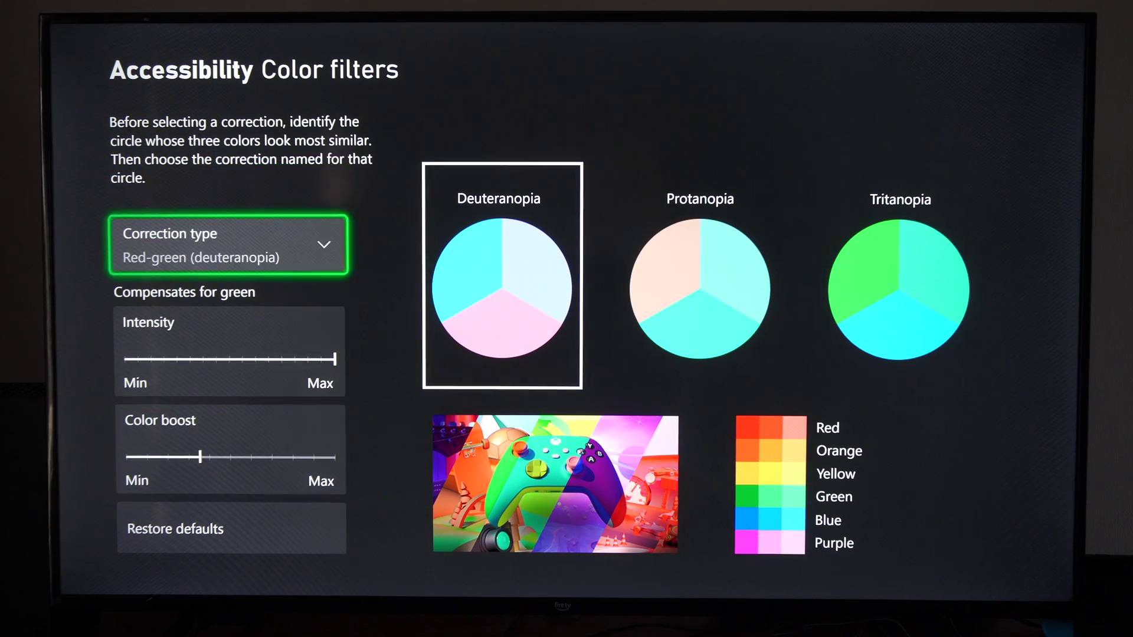
{"action": "key", "text": "Down"}
- Sweep the Intensity slider between Min and Max, leaving it near maximum
{"action": "key", "text": "Left"}
{"action": "key", "text": "Left"}
{"action": "key", "text": "Left"}
{"action": "key", "text": "Left"}
{"action": "key", "text": "Left"}
{"action": "key", "text": "Left"}
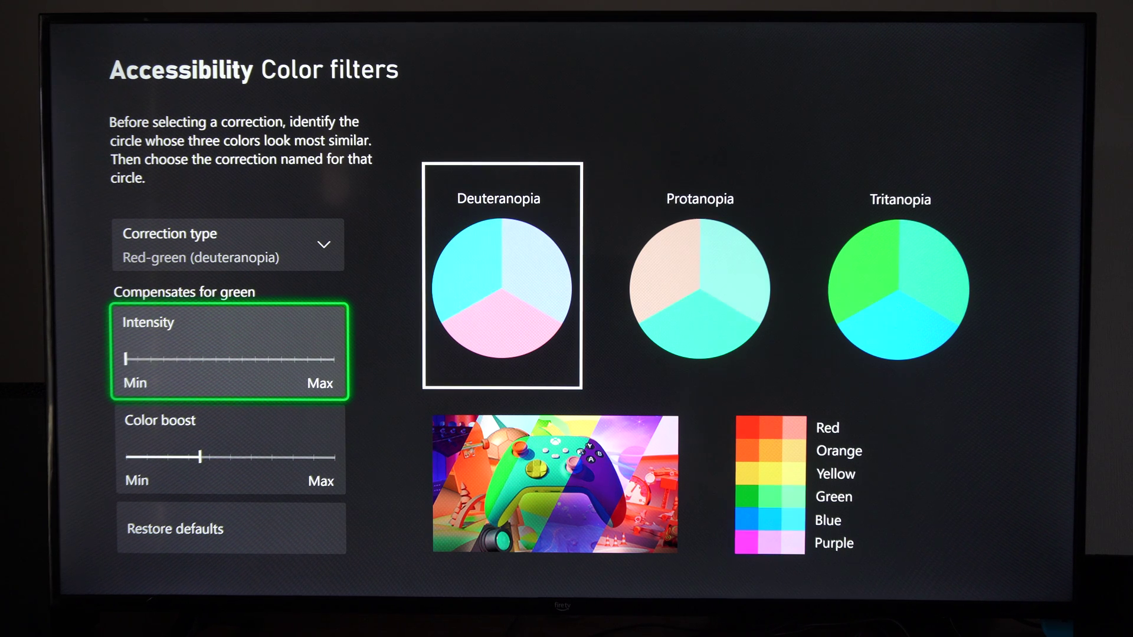
{"action": "key", "text": "Right"}
{"action": "key", "text": "Right"}
{"action": "key", "text": "Right"}
{"action": "key", "text": "Right"}
{"action": "key", "text": "Right"}
{"action": "key", "text": "Right"}
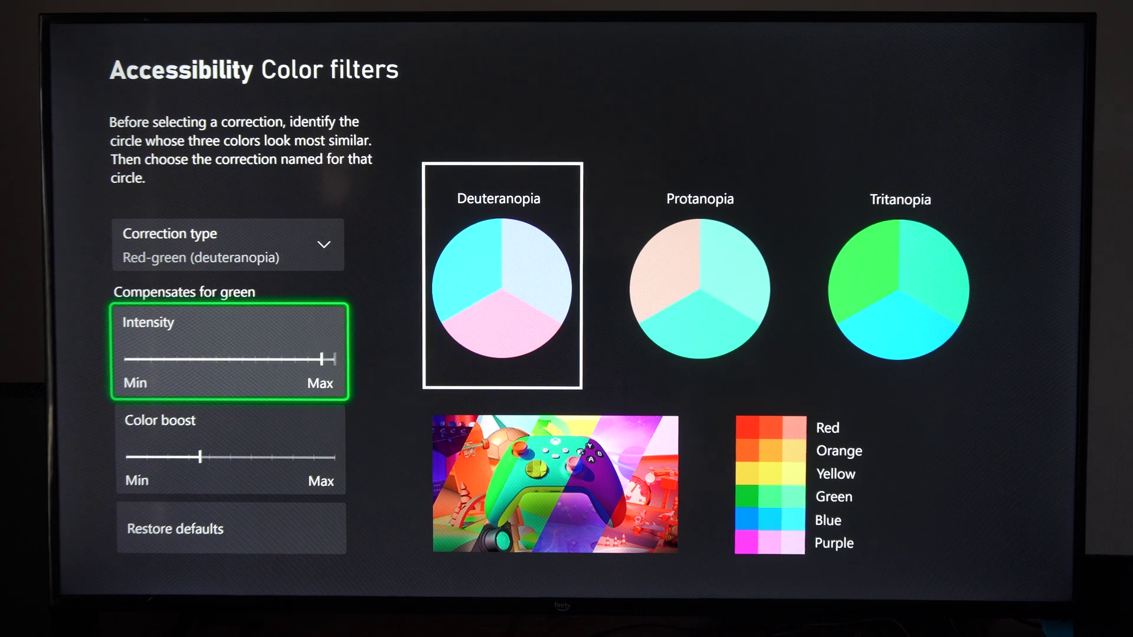
{"action": "key", "text": "Right"}
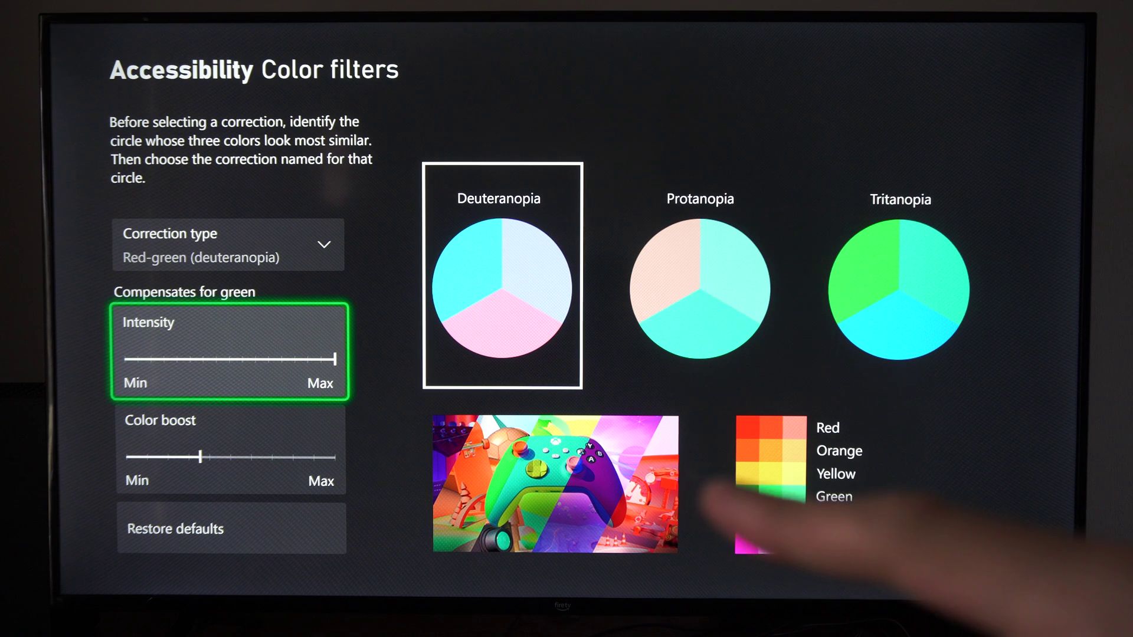
{"action": "key", "text": "Left"}
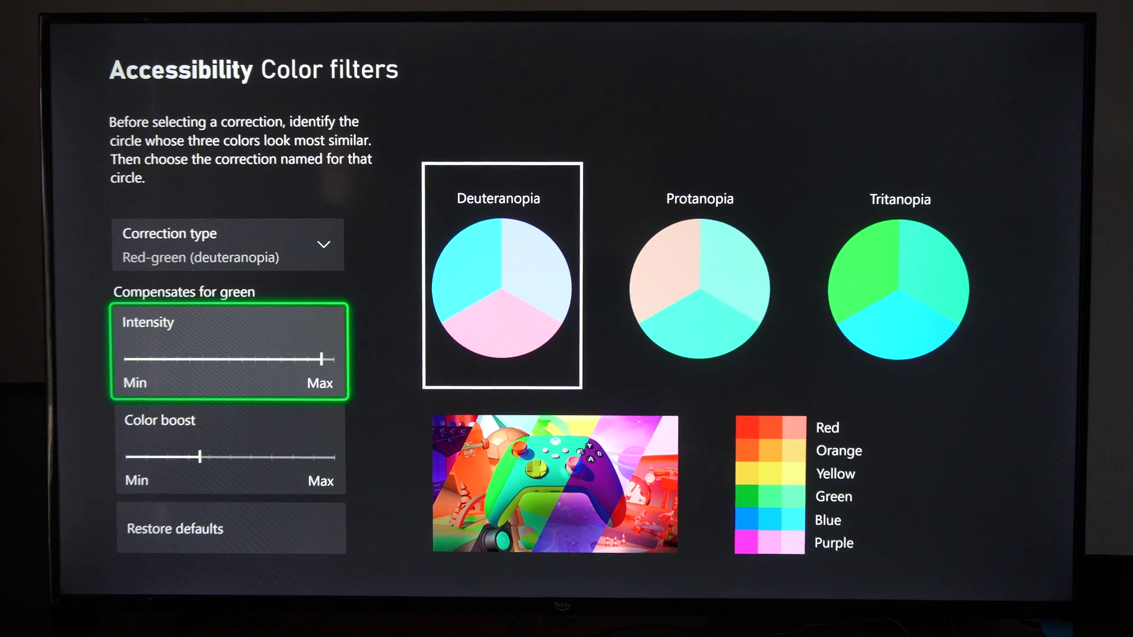
{"action": "key", "text": "Left"}
{"action": "key", "text": "Left"}
{"action": "key", "text": "Left"}
{"action": "key", "text": "Left"}
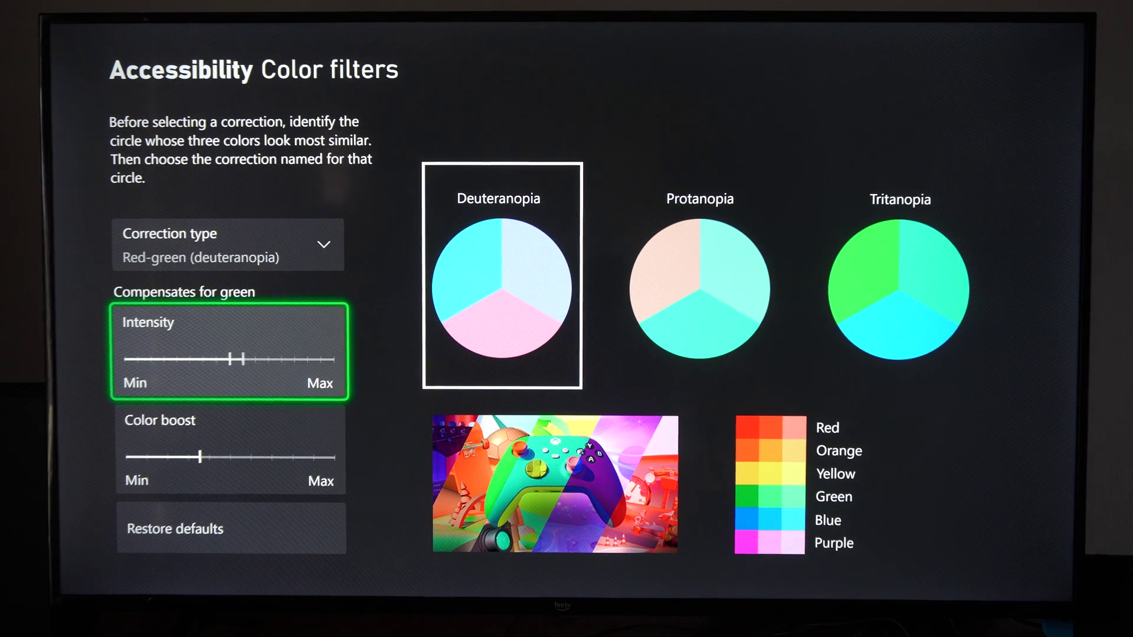
{"action": "key", "text": "Left"}
{"action": "key", "text": "Left"}
{"action": "key", "text": "Left"}
{"action": "key", "text": "Right"}
{"action": "key", "text": "Right"}
{"action": "key", "text": "Right"}
- Sweep the Color boost slider up, then down toward Min
{"action": "key", "text": "Down"}
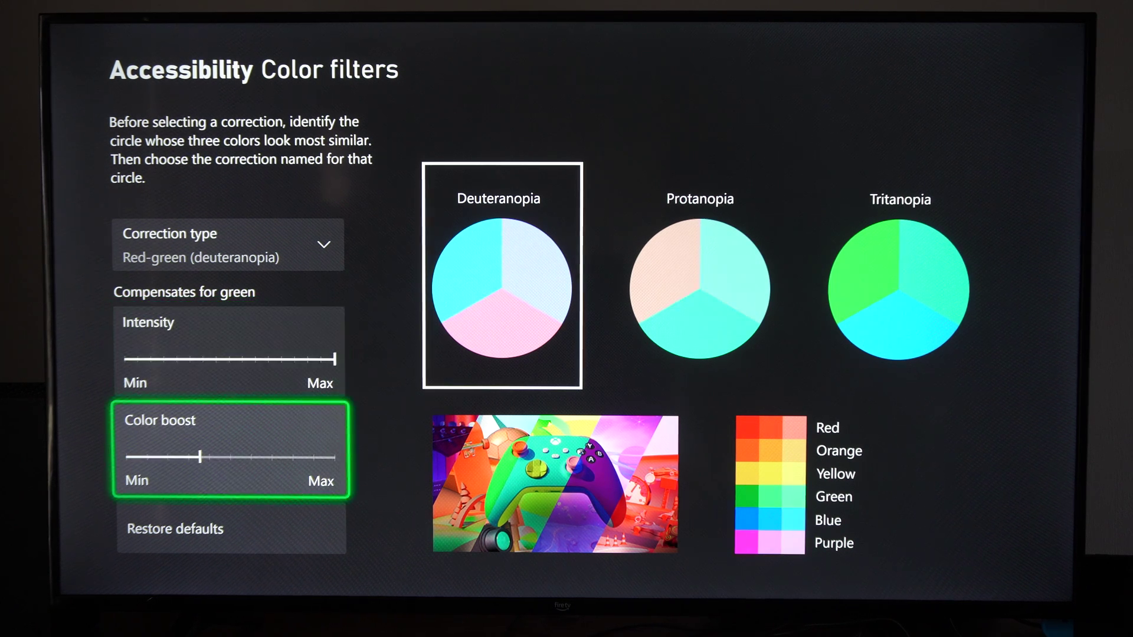
{"action": "key", "text": "Right"}
{"action": "key", "text": "Right"}
{"action": "key", "text": "Right"}
{"action": "key", "text": "Right"}
{"action": "key", "text": "Right"}
{"action": "key", "text": "Right"}
{"action": "key", "text": "Left"}
{"action": "key", "text": "Left"}
{"action": "key", "text": "Left"}
{"action": "key", "text": "Left"}
{"action": "key", "text": "Left"}
{"action": "key", "text": "Left"}
{"action": "key", "text": "Left"}
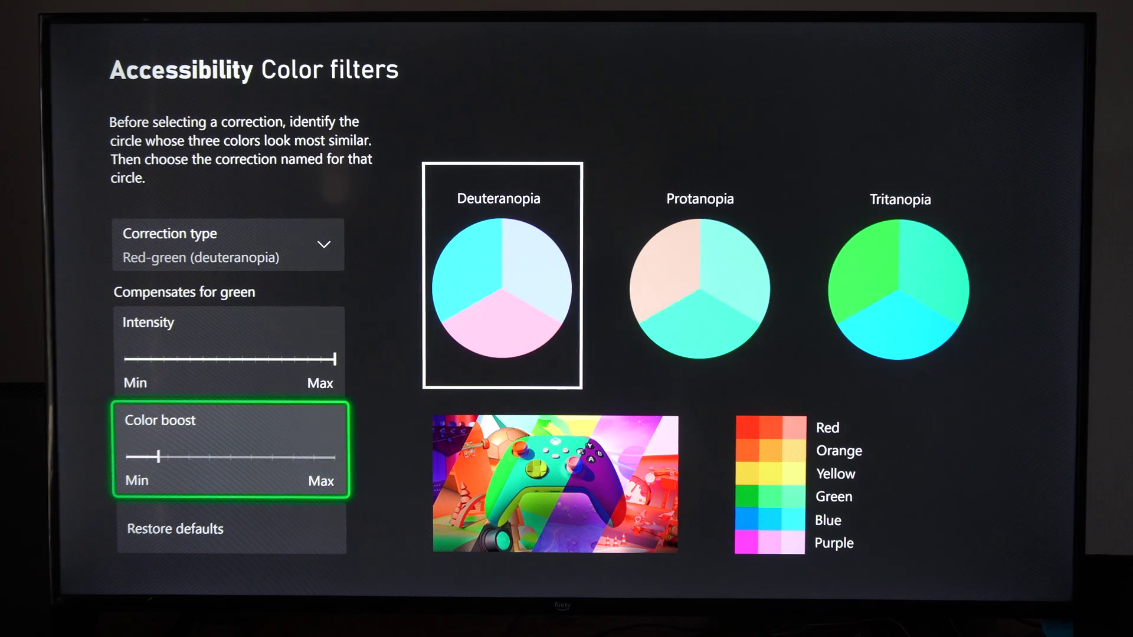
- Drop Intensity to minimum, nudge Color boost up, then raise Intensity toward maximum
{"action": "key", "text": "Up"}
{"action": "key", "text": "Left"}
{"action": "key", "text": "Left"}
{"action": "key", "text": "Left"}
{"action": "key", "text": "Left"}
{"action": "key", "text": "Left"}
{"action": "key", "text": "Left"}
{"action": "key", "text": "Left"}
{"action": "key", "text": "Left"}
{"action": "key", "text": "Left"}
{"action": "key", "text": "Down"}
{"action": "key", "text": "Left"}
{"action": "key", "text": "Right"}
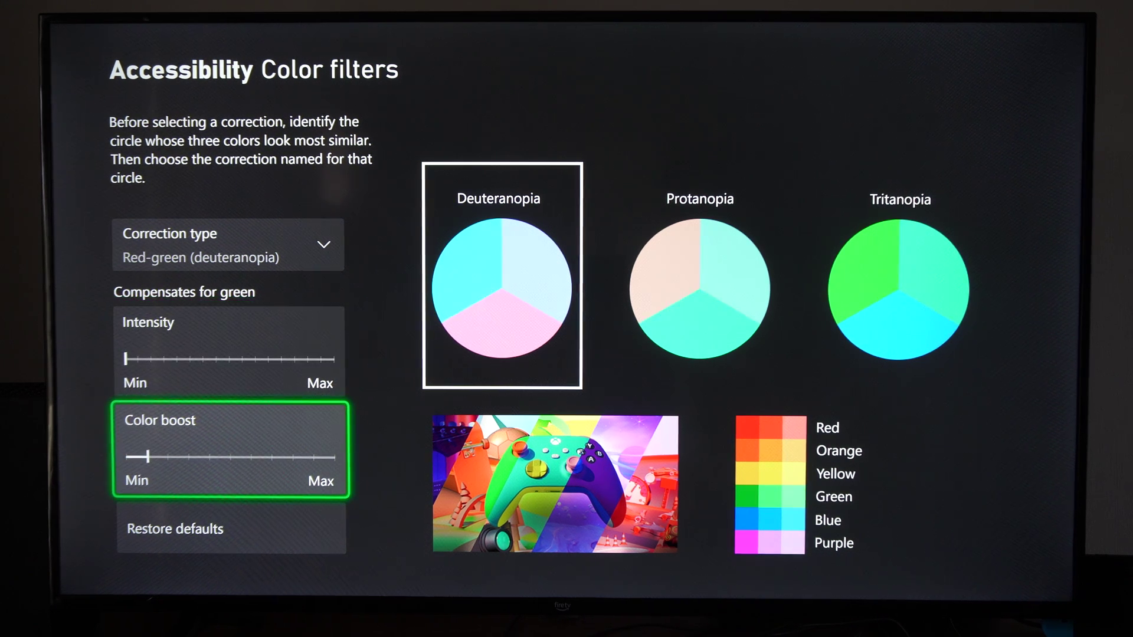
{"action": "key", "text": "Up"}
{"action": "key", "text": "Right"}
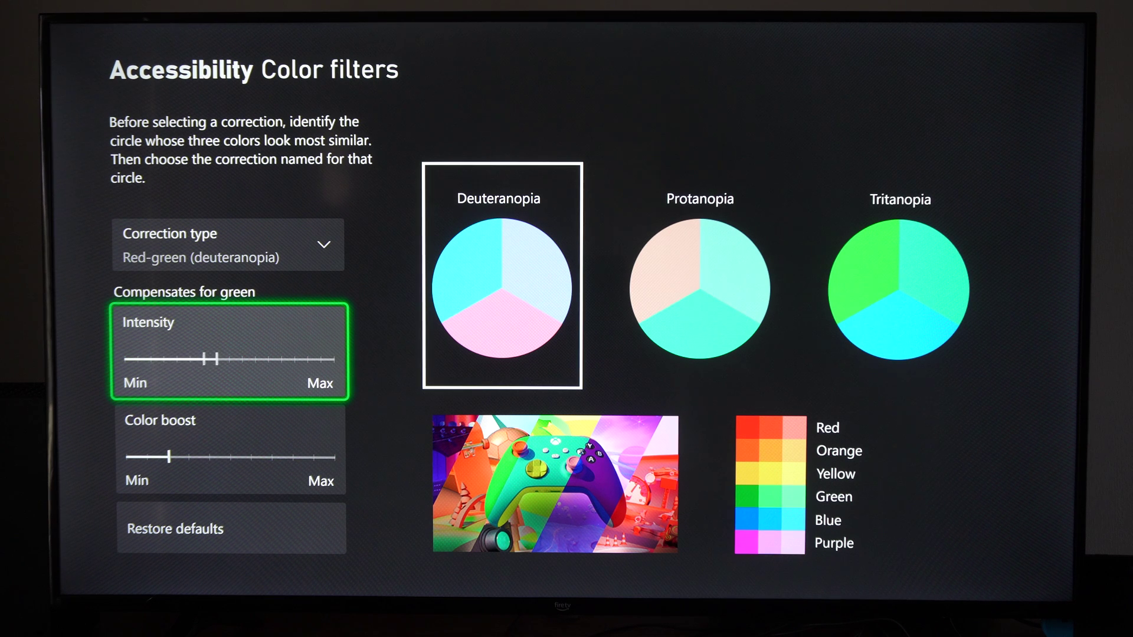
{"action": "key", "text": "Right"}
{"action": "key", "text": "Right"}
{"action": "key", "text": "Right"}
{"action": "key", "text": "Right"}
{"action": "key", "text": "Right"}
- Set Correction type to No correction selected, leaving Intensity and Color boost unchanged
{"action": "key", "text": "Up"}
{"action": "key", "text": "Return"}
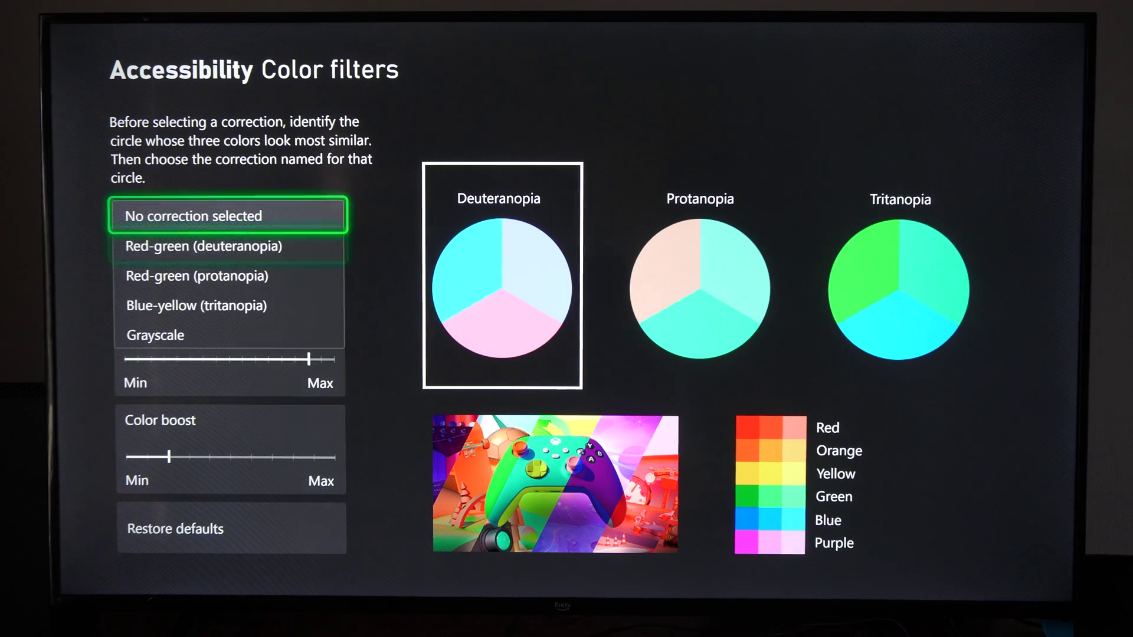
{"action": "key", "text": "Escape"}
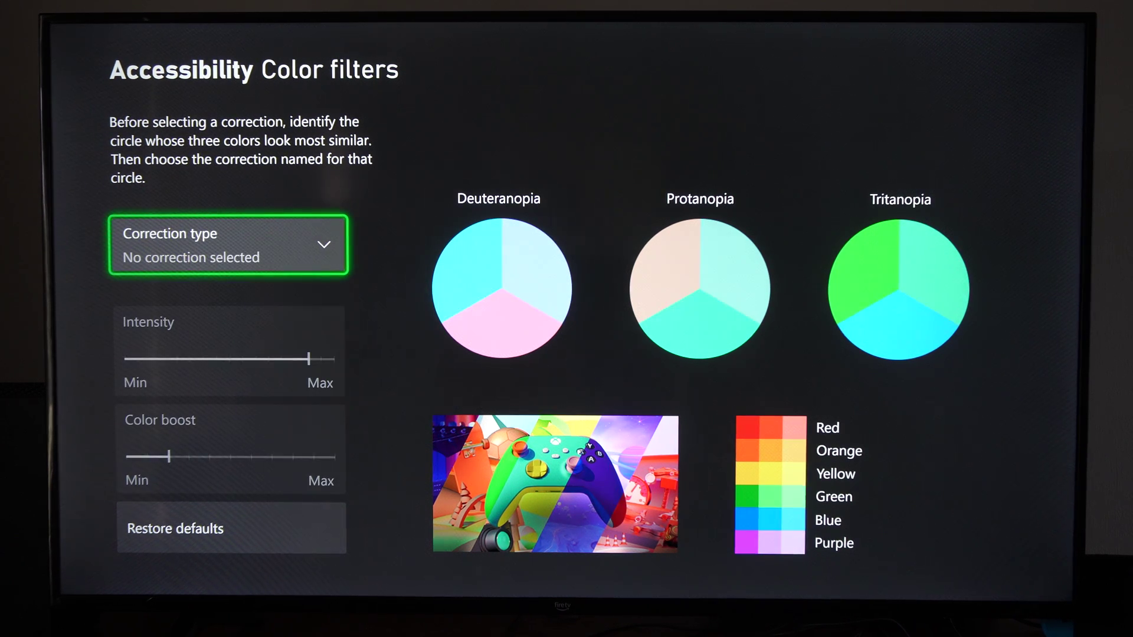